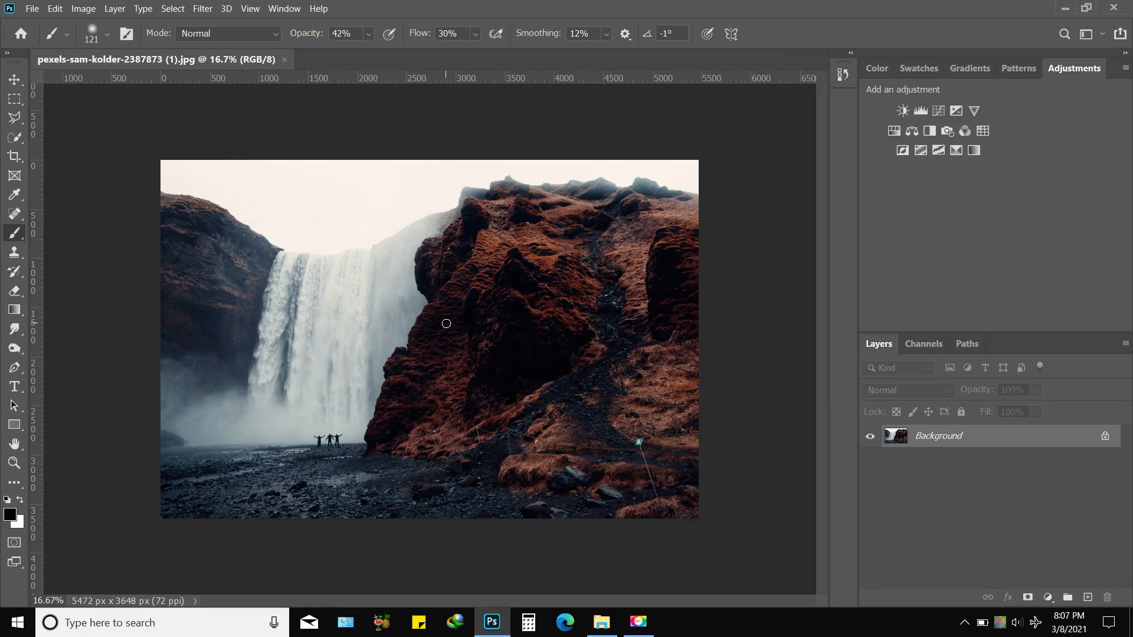
Close the waterfall document and open all three photos from the Photoshop tutorials folder at once.
{"action": "left_click", "coordinate": [284, 59]}
{"action": "left_click", "coordinate": [32, 8]}
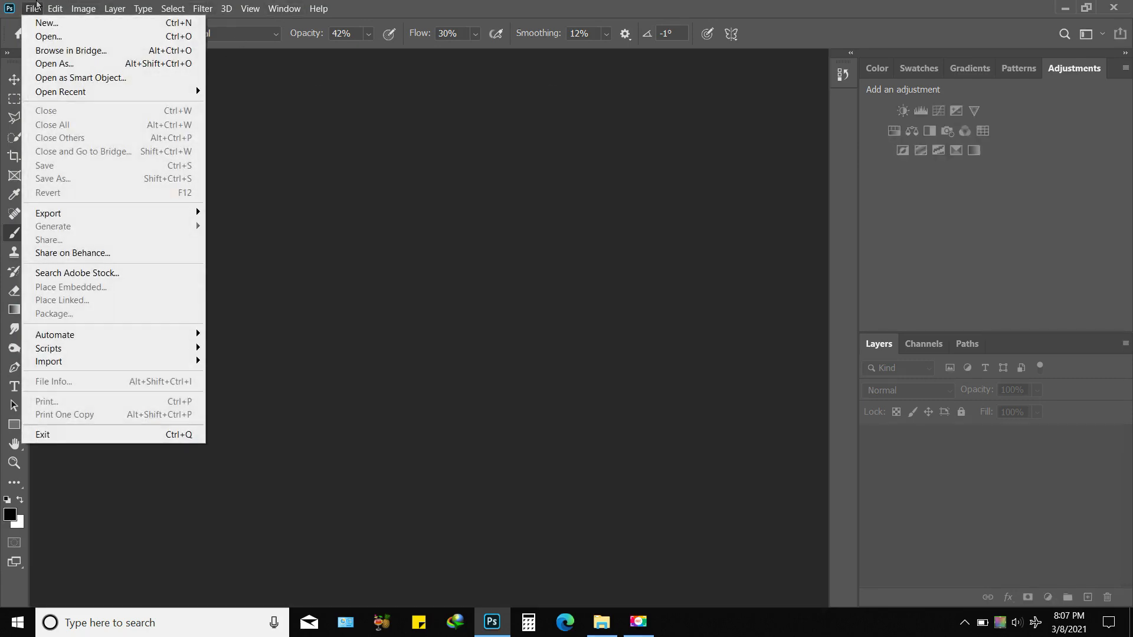
{"action": "left_click", "coordinate": [33, 36]}
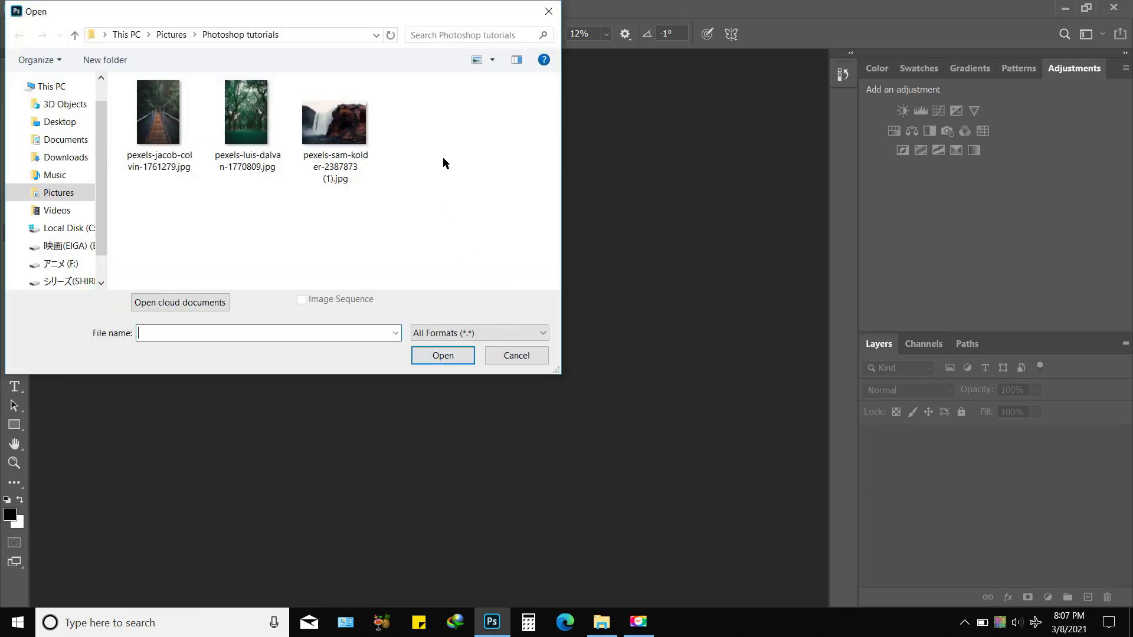
{"action": "left_click", "coordinate": [354, 145]}
{"action": "left_click", "coordinate": [258, 124], "text": "ctrl"}
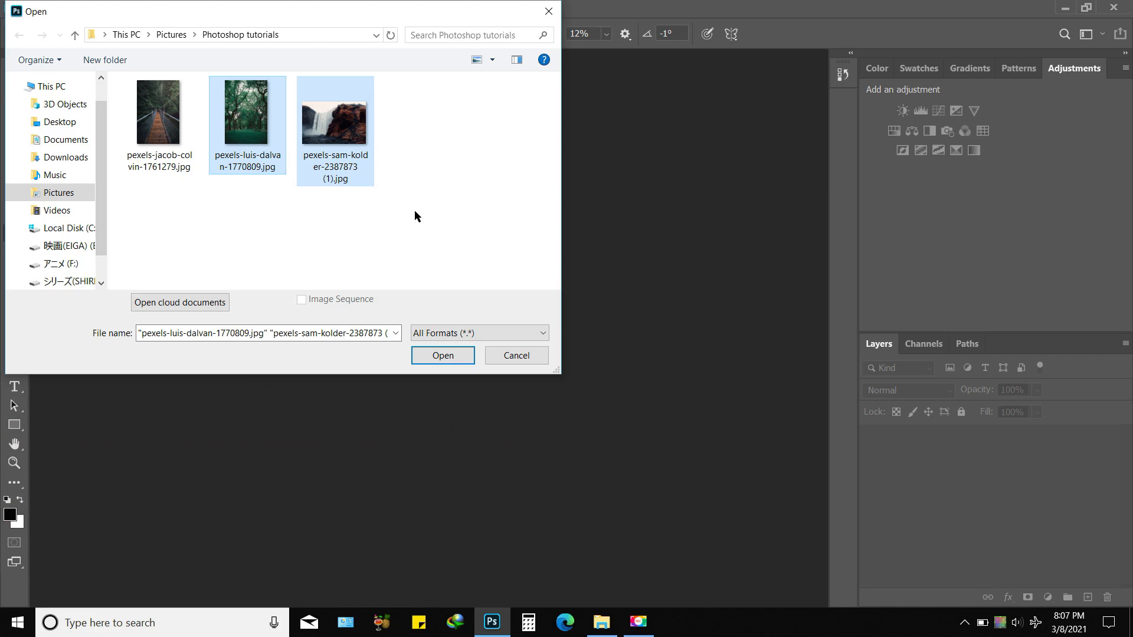
{"action": "left_click_drag", "start_coordinate": [506, 160], "coordinate": [177, 115]}
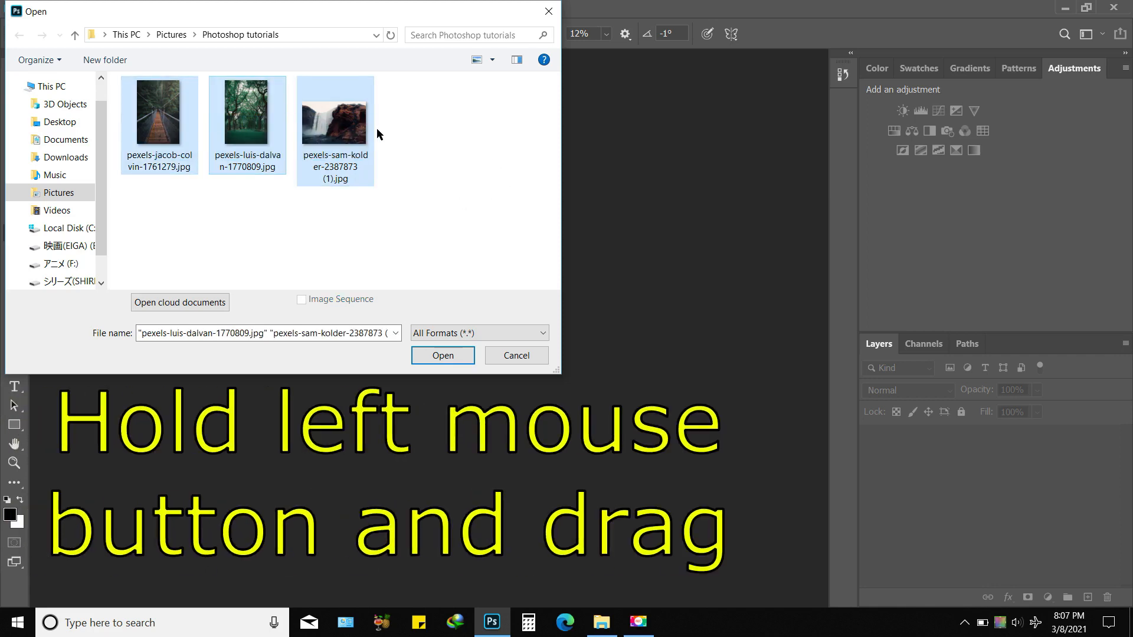
{"action": "left_click_drag", "start_coordinate": [504, 139], "coordinate": [154, 101]}
{"action": "left_click", "coordinate": [422, 351]}
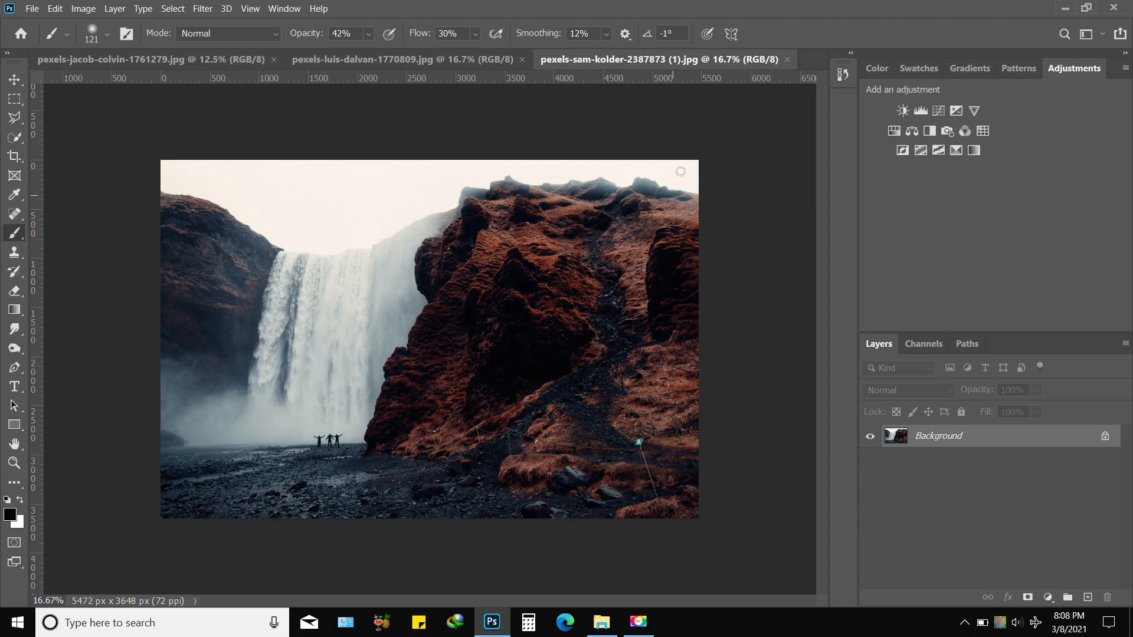
Close the waterfall, green park and rope bridge documents so that nothing remains open.
{"action": "left_click", "coordinate": [789, 60]}
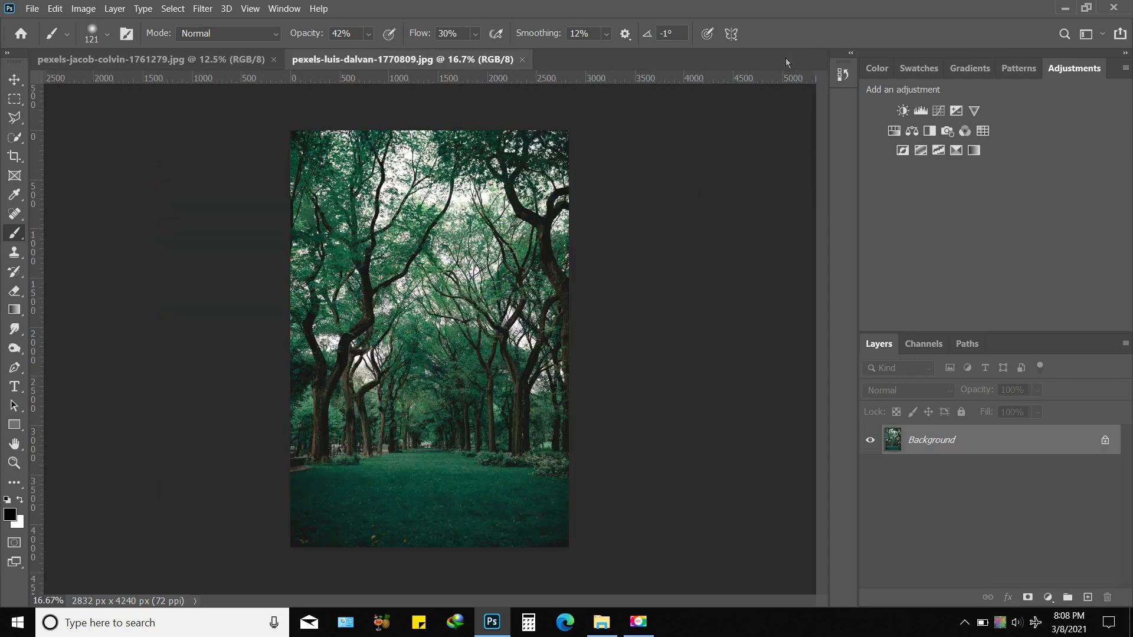
{"action": "left_click", "coordinate": [522, 60]}
{"action": "left_click", "coordinate": [274, 60]}
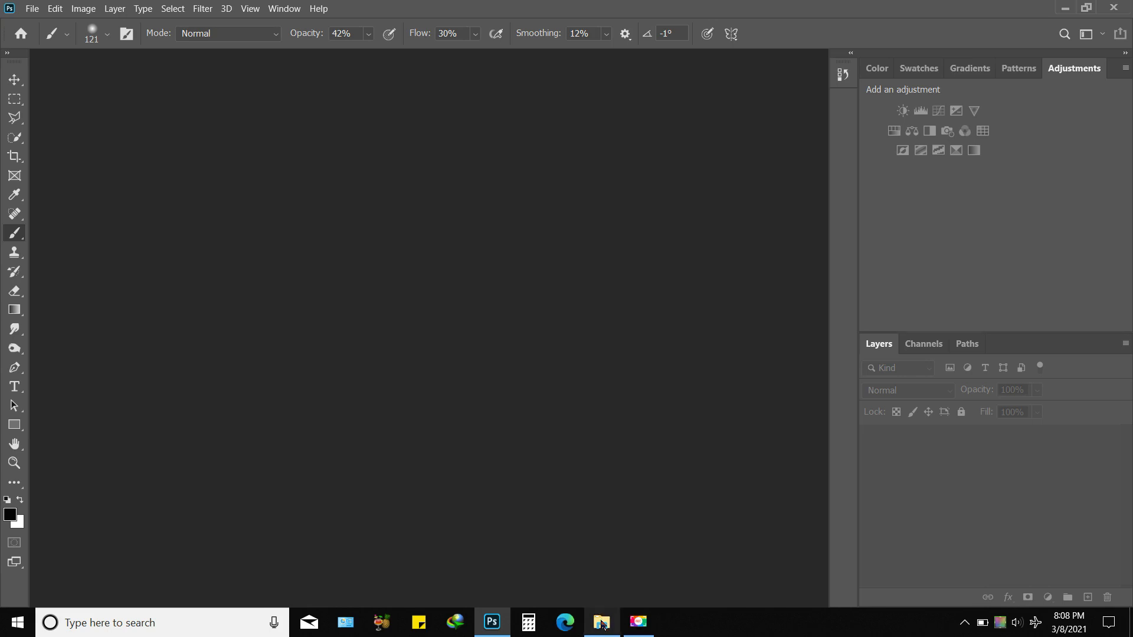
Switch to File Explorer and open the waterfall photo from the Photoshop tutorials folder in Photoshop.
{"action": "mouse_move", "coordinate": [601, 621]}
{"action": "left_click", "coordinate": [590, 533]}
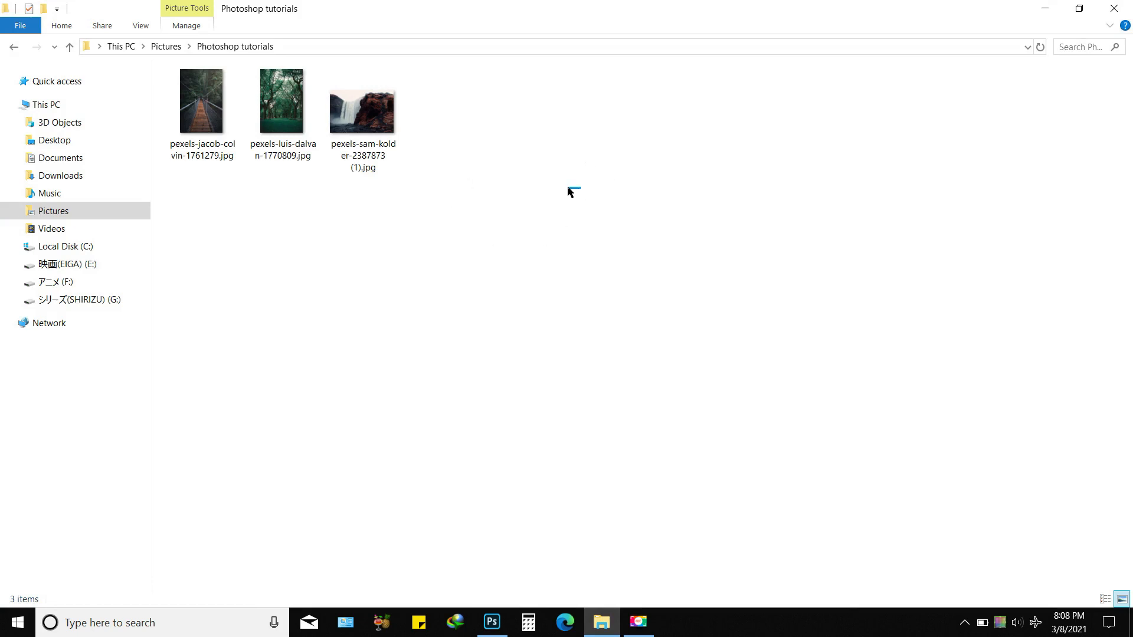
{"action": "left_click", "coordinate": [361, 137]}
{"action": "left_click_drag", "start_coordinate": [367, 108], "coordinate": [386, 251]}
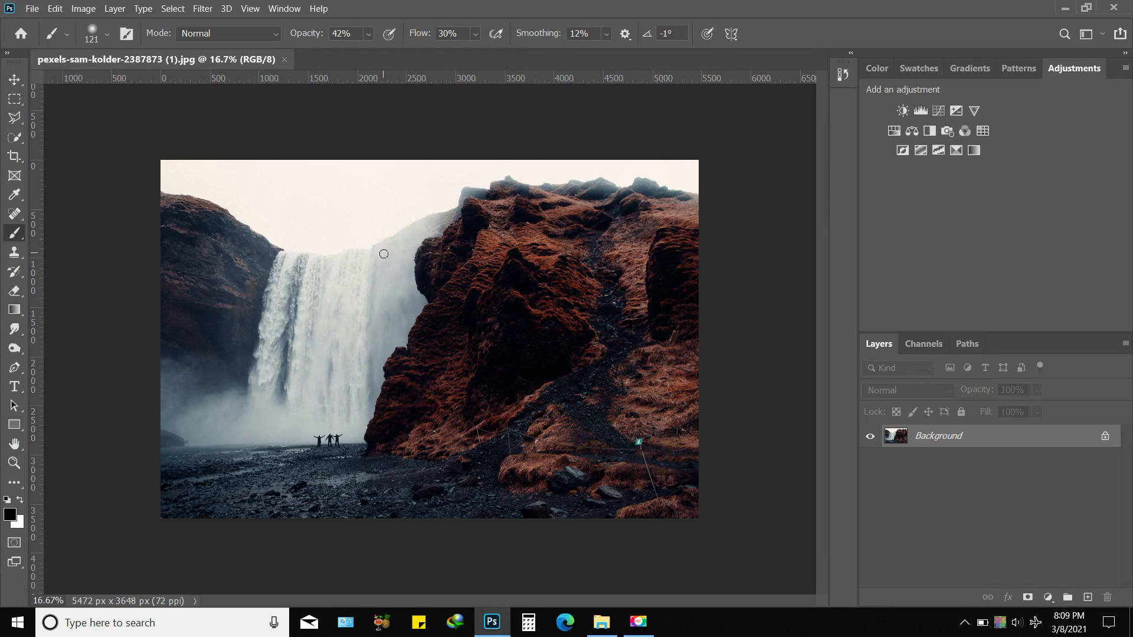
Select all three photos in File Explorer and open them in Photoshop as separate documents.
{"action": "left_click", "coordinate": [601, 629]}
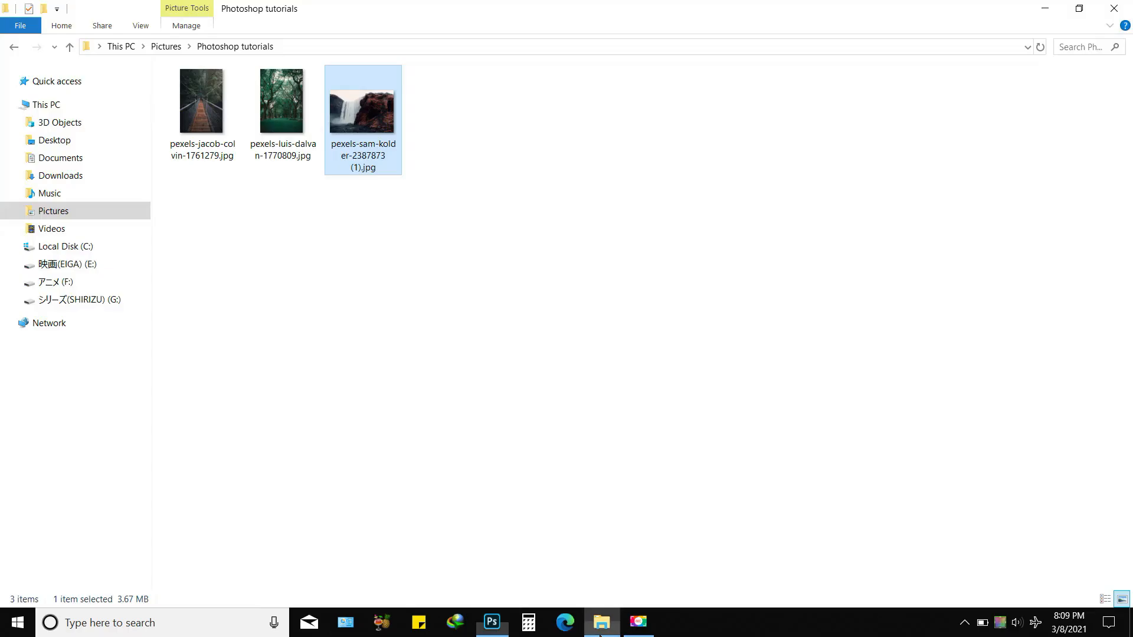
{"action": "left_click", "coordinate": [344, 395]}
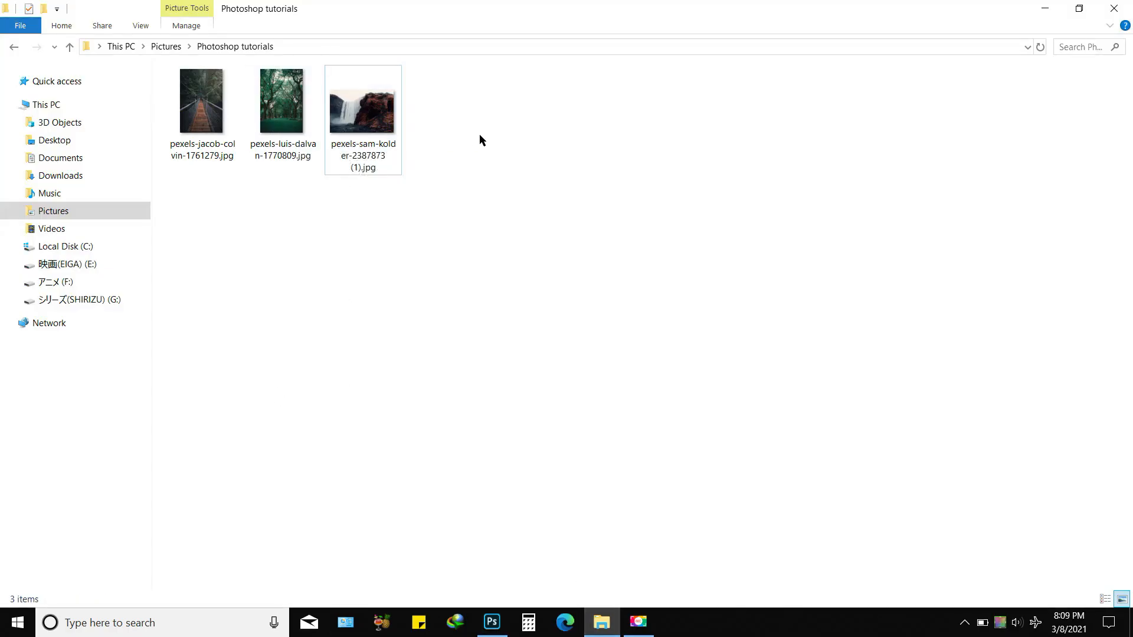
{"action": "left_click_drag", "start_coordinate": [476, 135], "coordinate": [195, 139]}
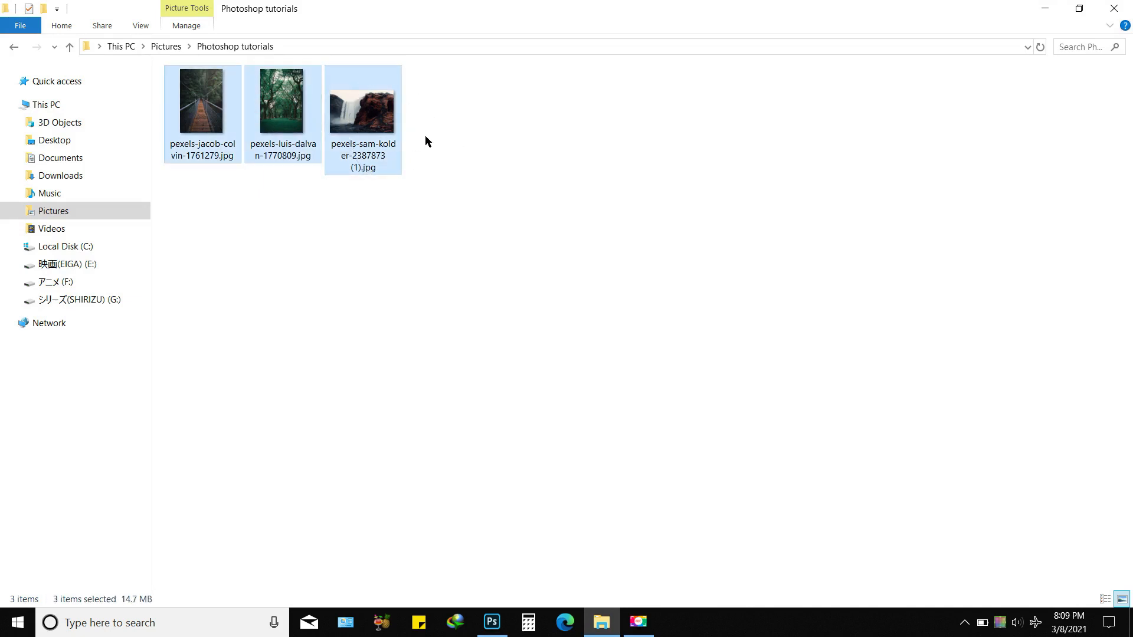
{"action": "left_click", "coordinate": [513, 136]}
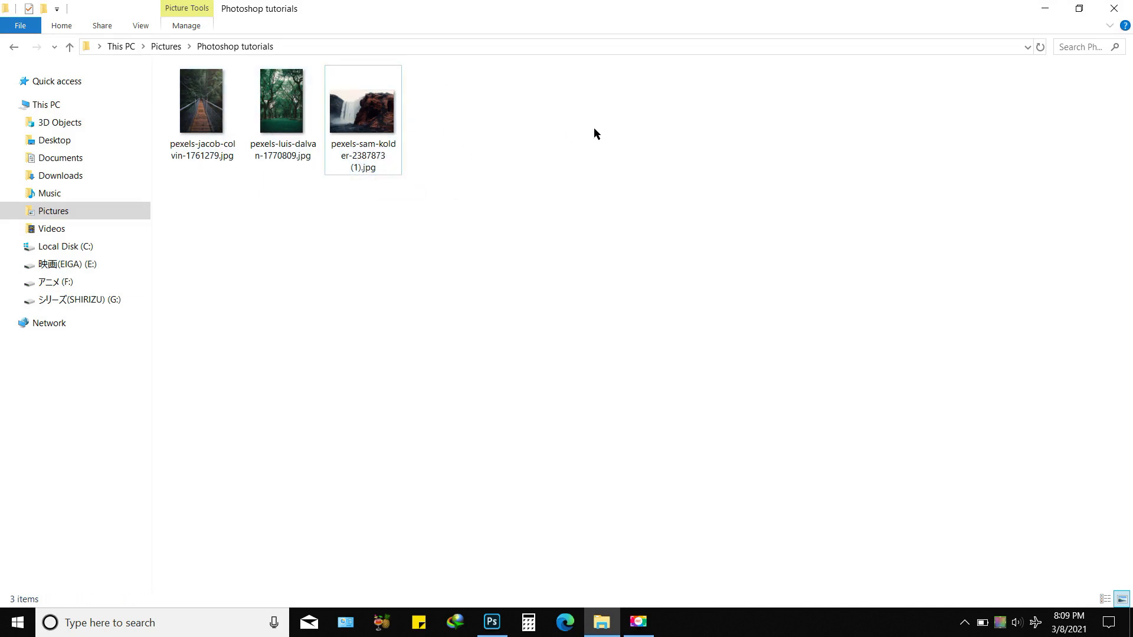
{"action": "left_click_drag", "start_coordinate": [563, 121], "coordinate": [223, 125]}
{"action": "left_click_drag", "start_coordinate": [311, 84], "coordinate": [357, 62]}
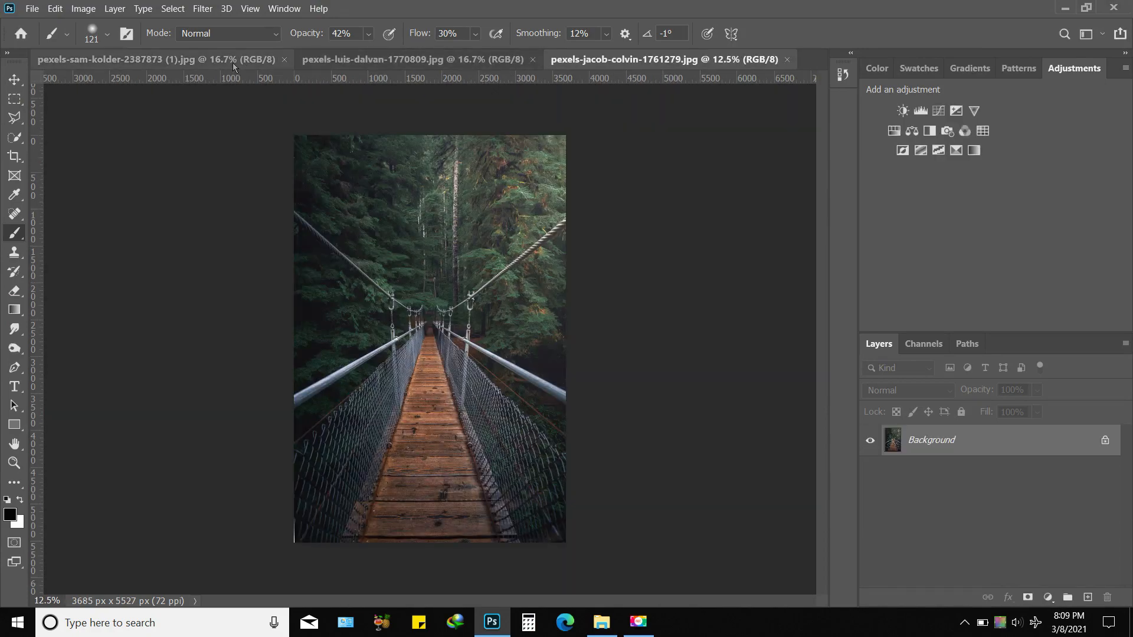
Look through the three open documents, return to the waterfall photo and close the green park document.
{"action": "left_click", "coordinate": [177, 60]}
{"action": "key", "text": "ctrl+Tab"}
{"action": "key", "text": "ctrl+Tab"}
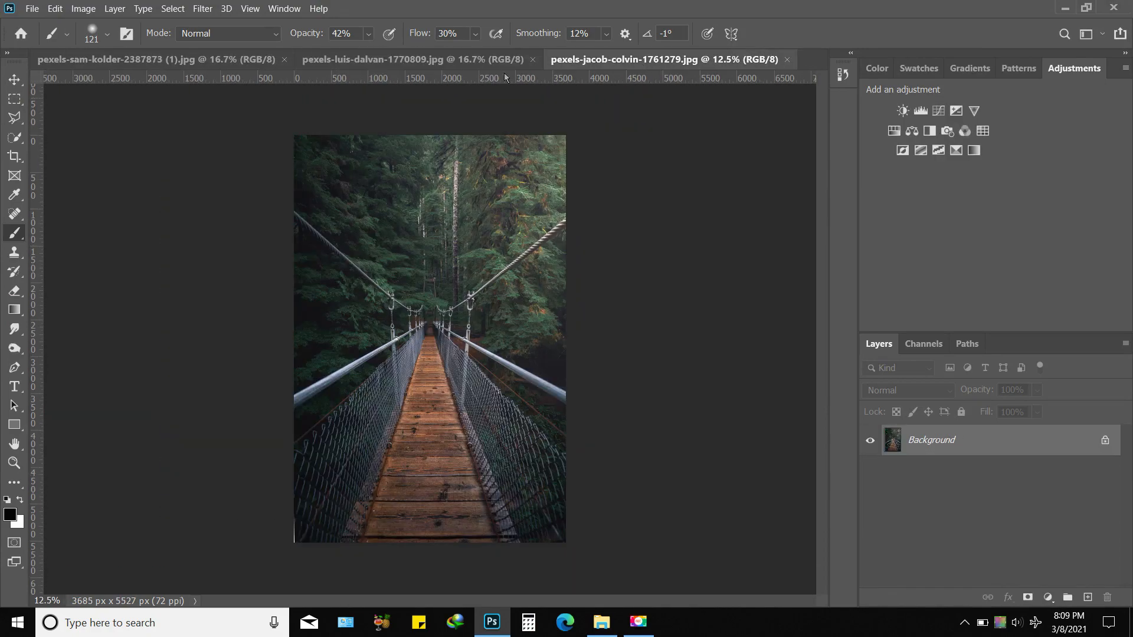
{"action": "left_click", "coordinate": [83, 59]}
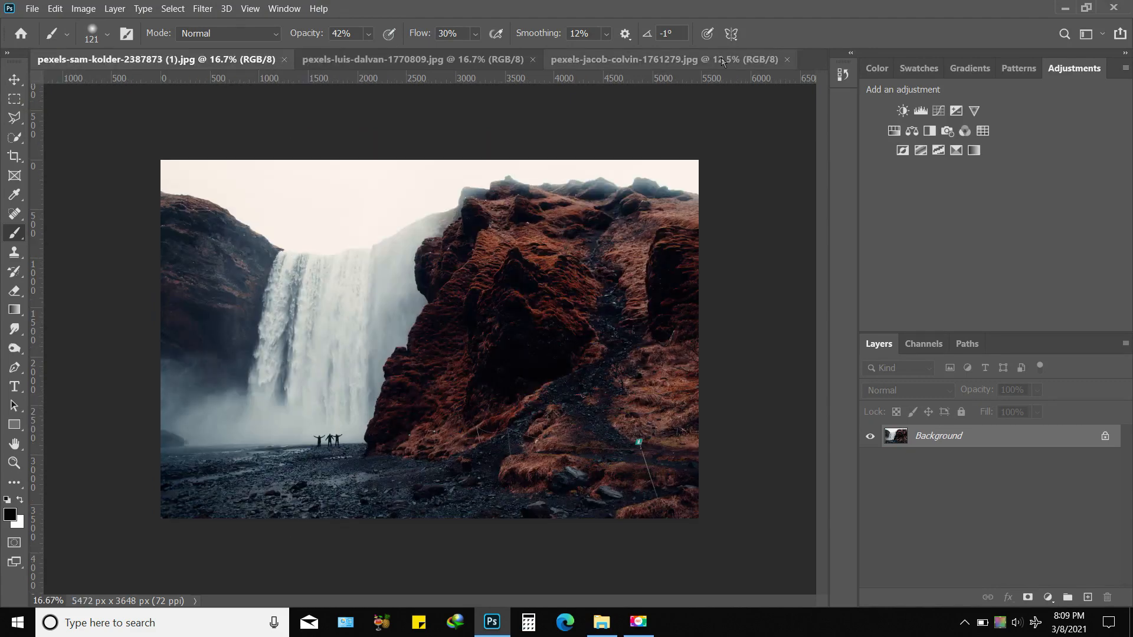
{"action": "left_click_drag", "start_coordinate": [207, 68], "coordinate": [242, 59]}
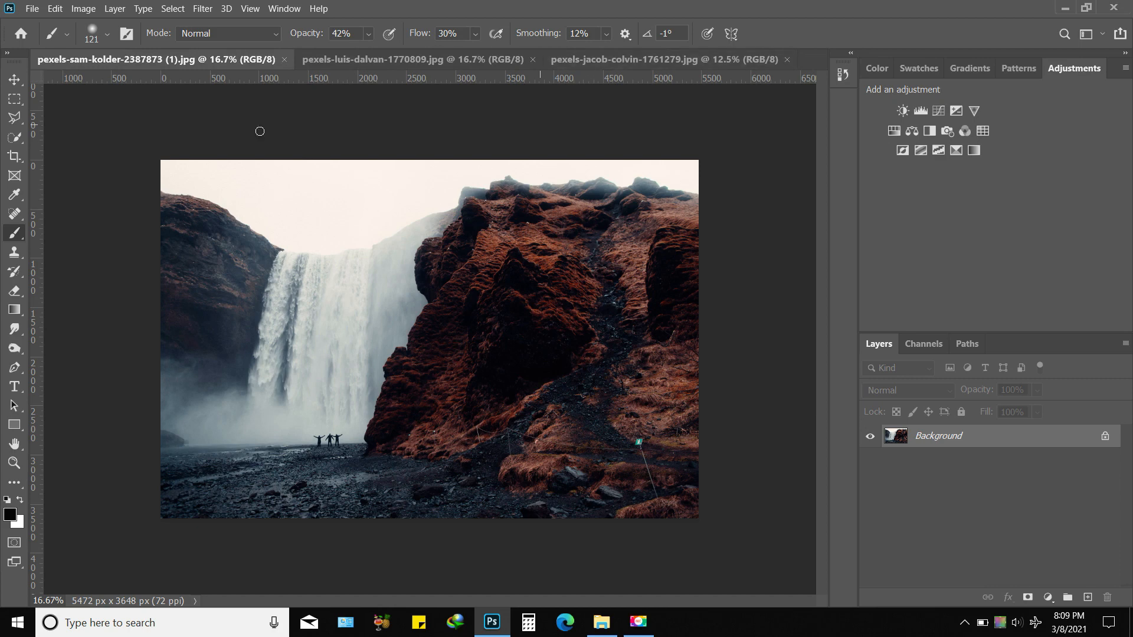
{"action": "left_click", "coordinate": [531, 60]}
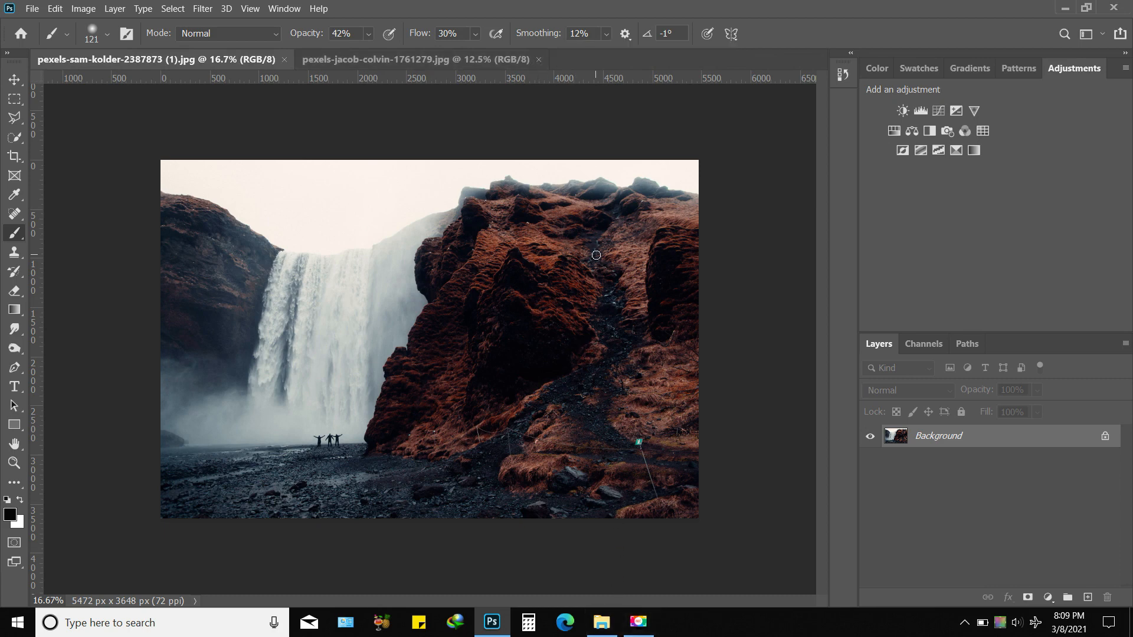
Try placing the green park photo from File Explorer on the waterfall document's canvas, then discard the placement.
{"action": "mouse_move", "coordinate": [596, 630]}
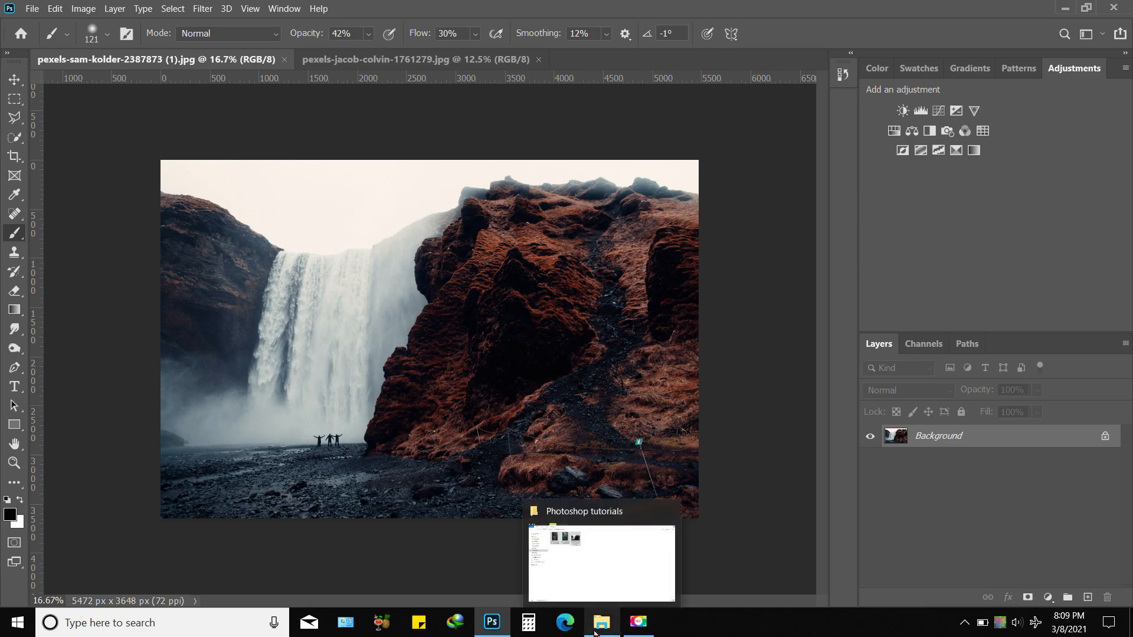
{"action": "left_click", "coordinate": [600, 576]}
{"action": "left_click", "coordinate": [384, 186]}
{"action": "left_click", "coordinate": [286, 113]}
{"action": "left_click_drag", "start_coordinate": [285, 113], "coordinate": [449, 349]}
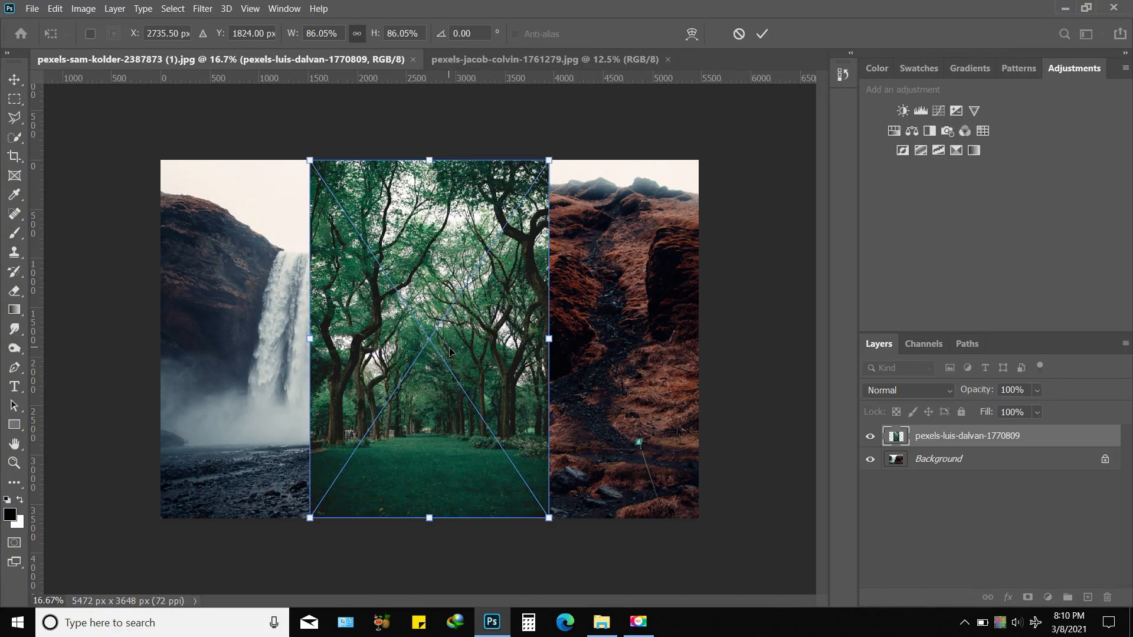
{"action": "left_click_drag", "start_coordinate": [420, 334], "coordinate": [407, 299]}
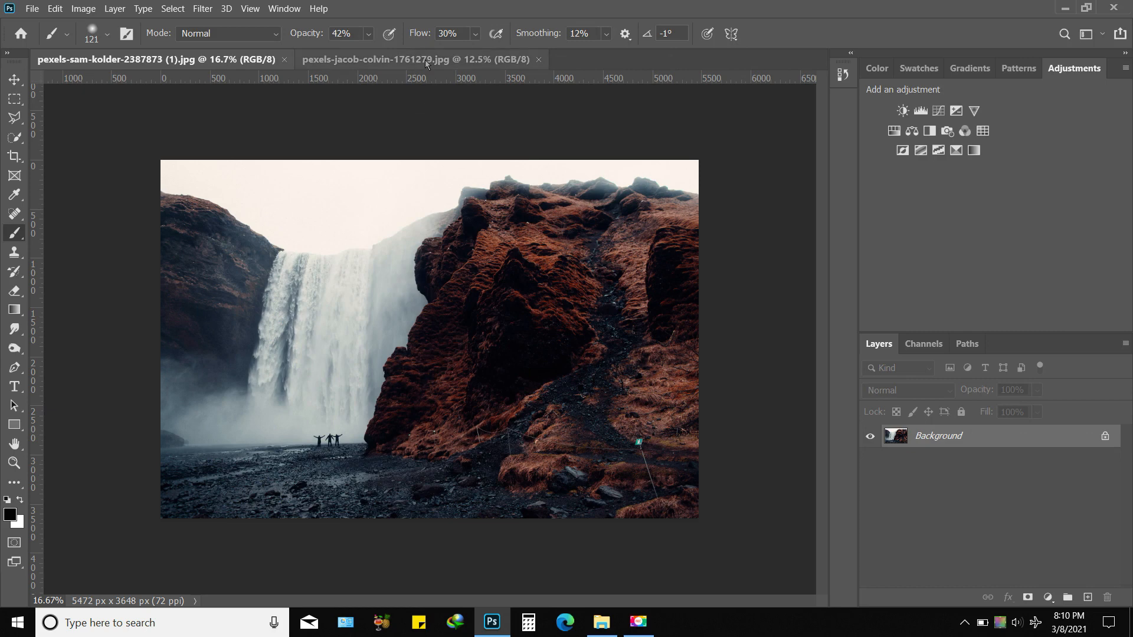
Open the green park photo from File Explorer as a separate document alongside the waterfall and bridge documents.
{"action": "left_click", "coordinate": [313, 60]}
{"action": "left_click", "coordinate": [268, 60]}
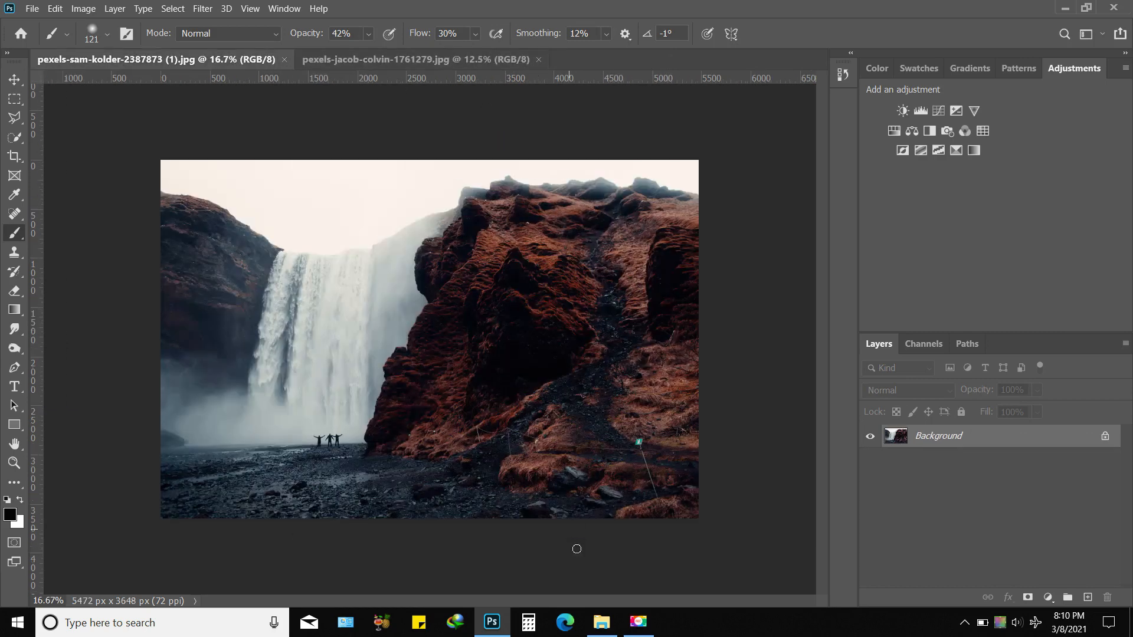
{"action": "left_click", "coordinate": [602, 623]}
{"action": "left_click_drag", "start_coordinate": [282, 100], "coordinate": [532, 221]}
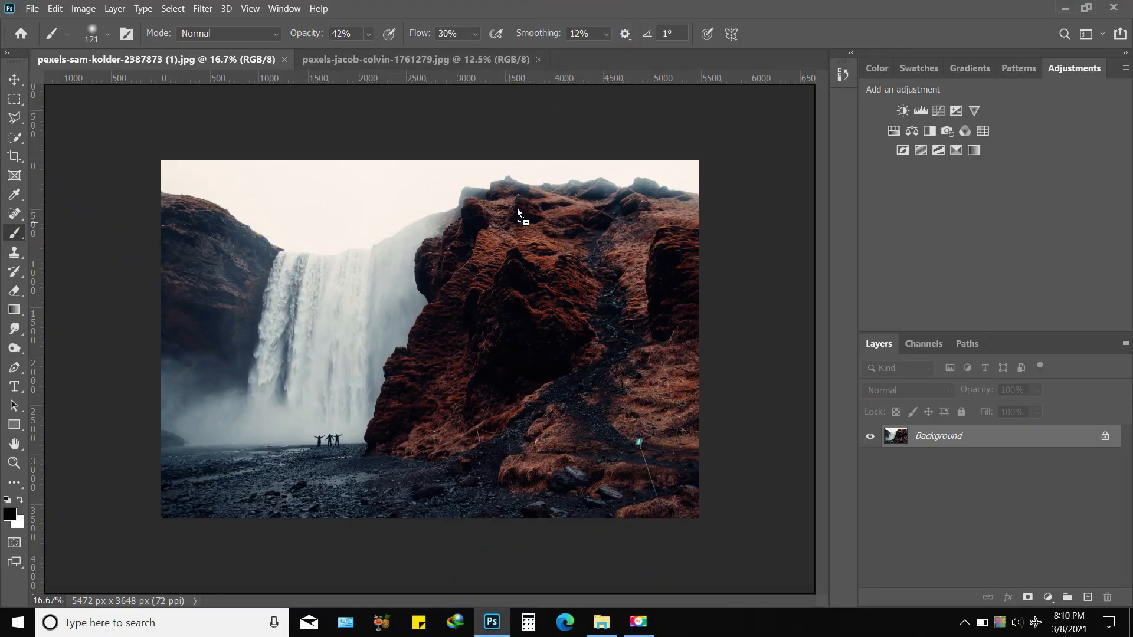
{"action": "left_click_drag", "start_coordinate": [578, 115], "coordinate": [606, 59]}
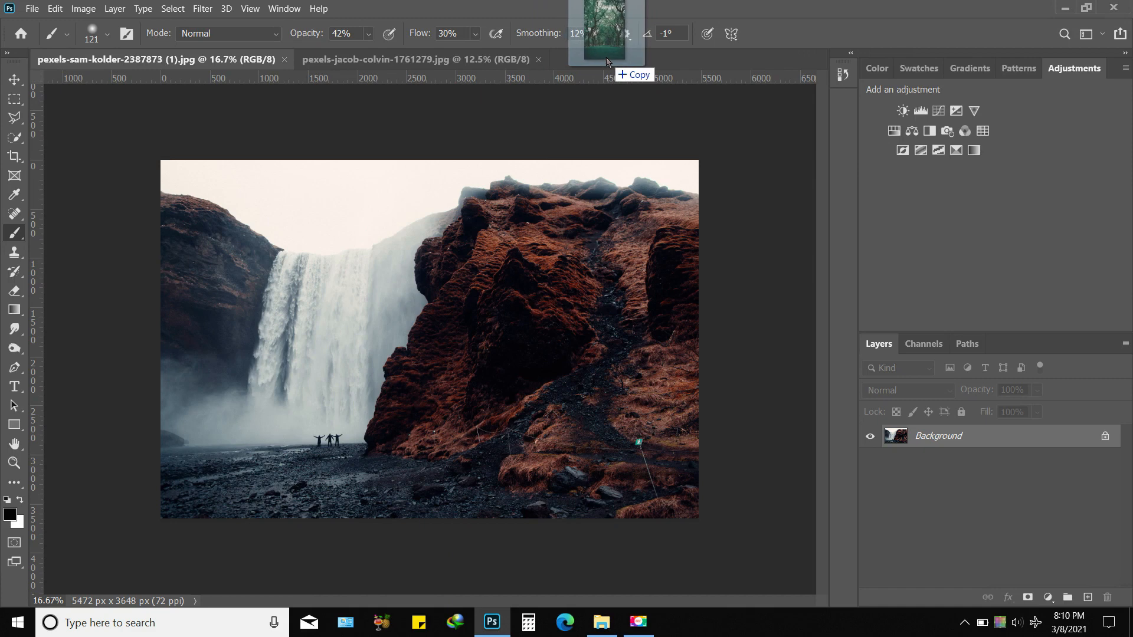
{"action": "left_click_drag", "start_coordinate": [607, 61], "coordinate": [607, 62]}
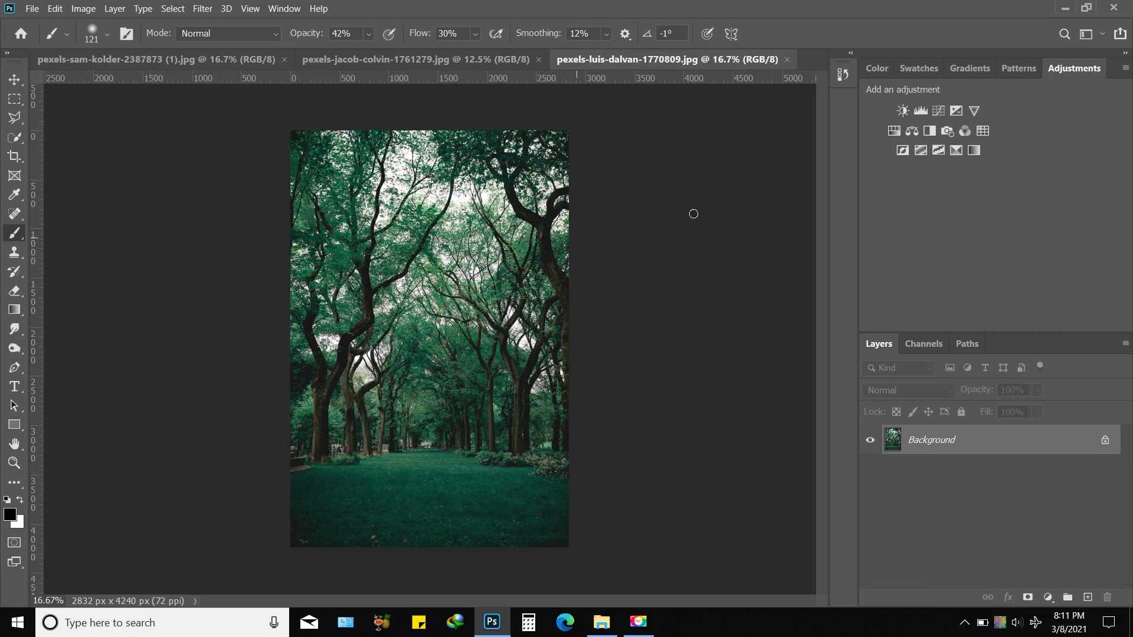
Close the green park and rope bridge documents, keeping only the waterfall document open.
{"action": "left_click", "coordinate": [787, 59]}
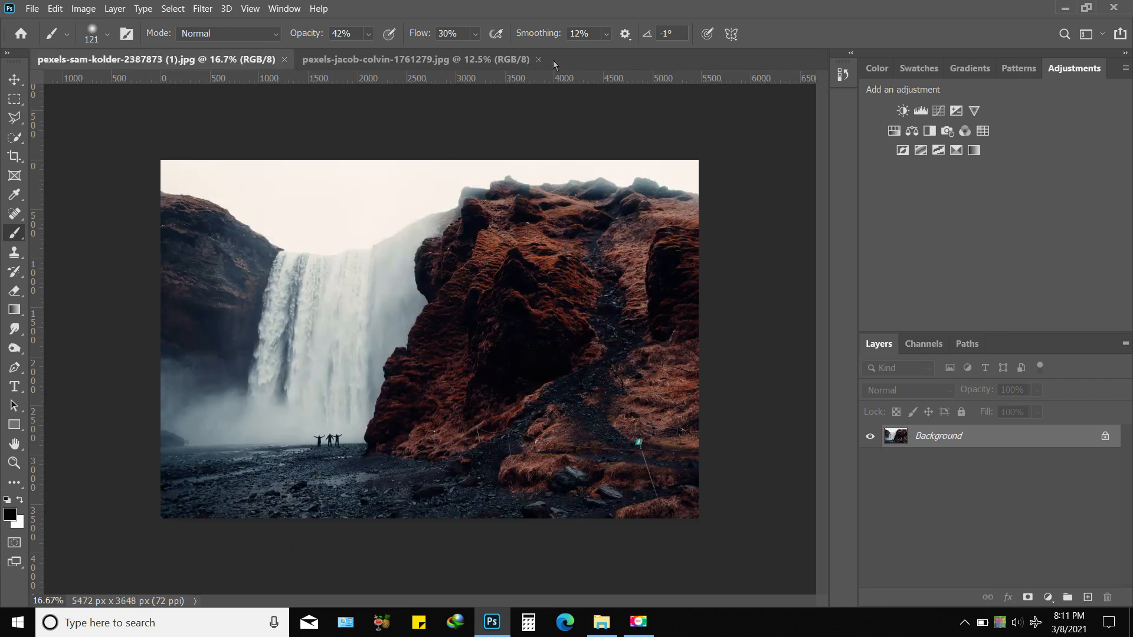
{"action": "left_click", "coordinate": [538, 60]}
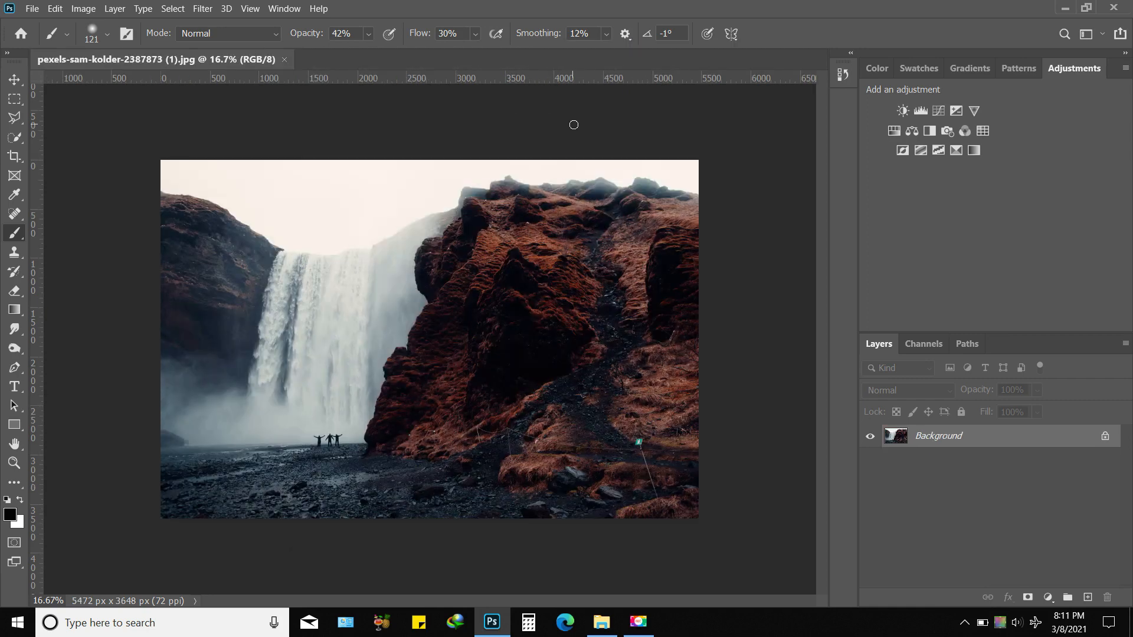
Fit the waterfall image to the window and convert its Background into a regular layer named Layer 0.
{"action": "key", "text": "ctrl+0"}
{"action": "double_click", "coordinate": [907, 437]}
{"action": "key", "text": "Return"}
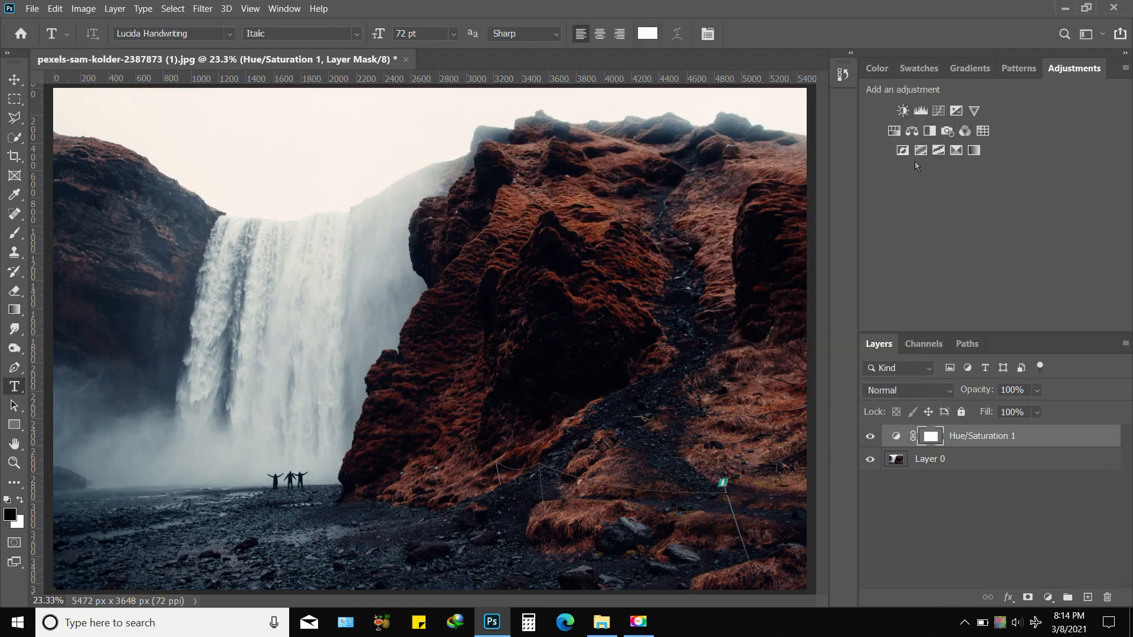
Set the Hue/Saturation adjustment's Hue to -19 and add a Levels adjustment with midtones at 1.13.
{"action": "left_click", "coordinate": [896, 436]}
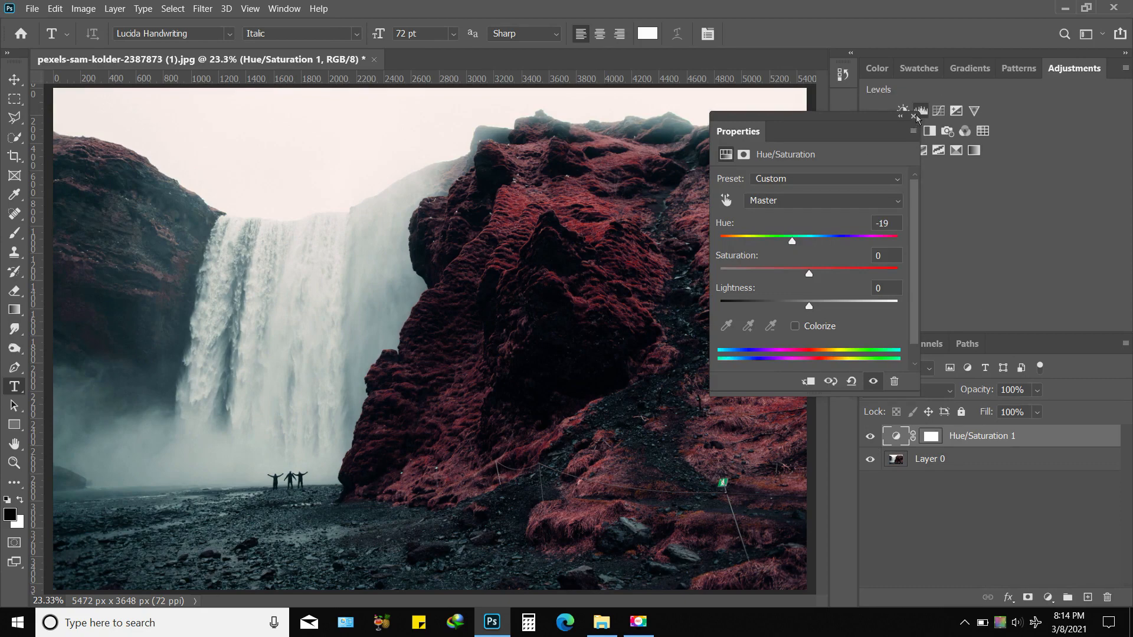
{"action": "left_click", "coordinate": [920, 112]}
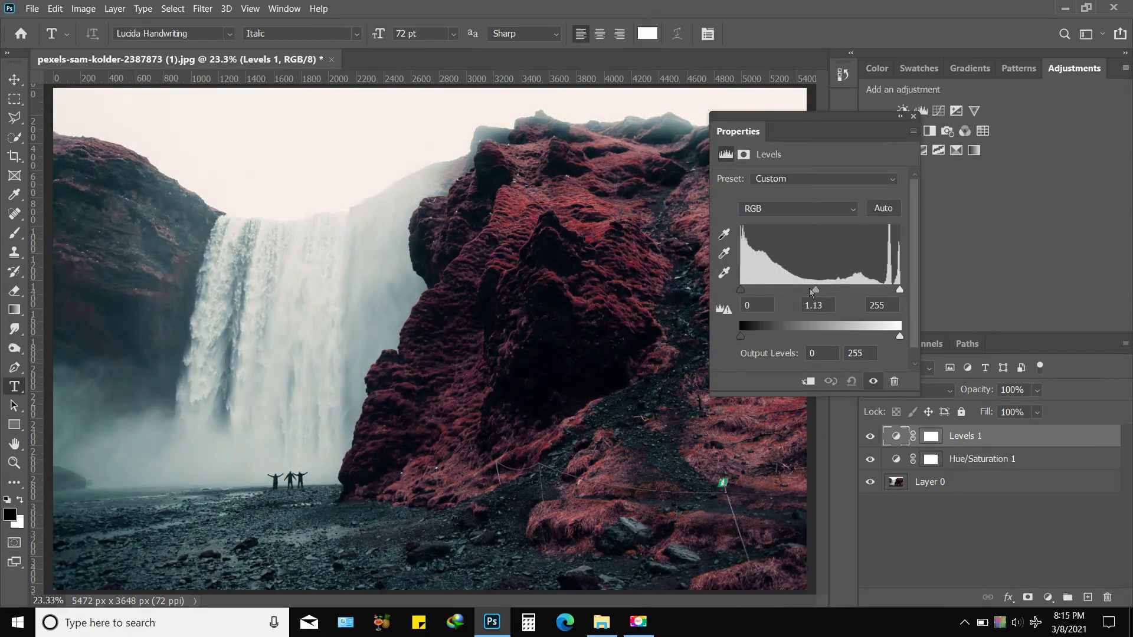
{"action": "left_click", "coordinate": [913, 117]}
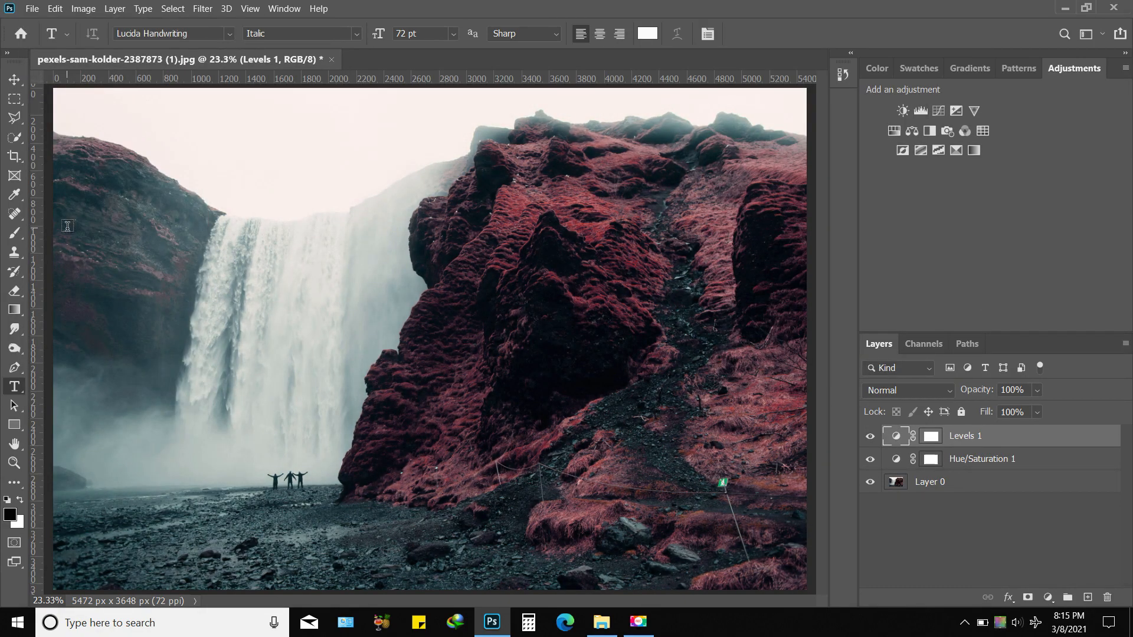
{"action": "left_click", "coordinate": [15, 234]}
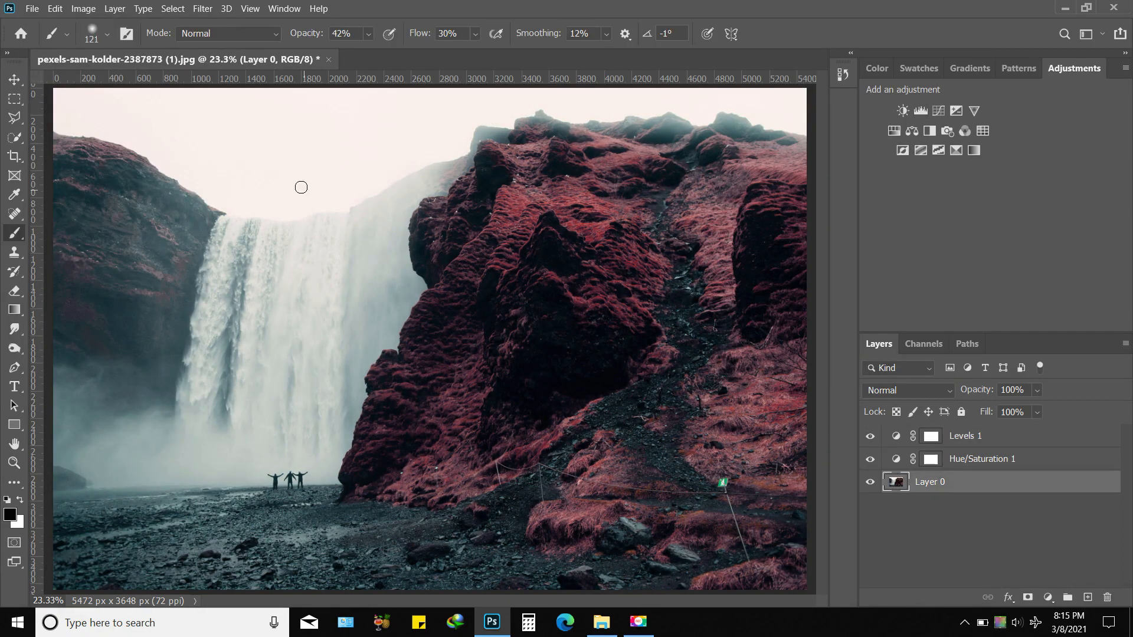
Save the edited waterfall image as a layered Photoshop file named "saved project" in the Photoshop tutorials folder, accepting the format options.
{"action": "left_click", "coordinate": [34, 9]}
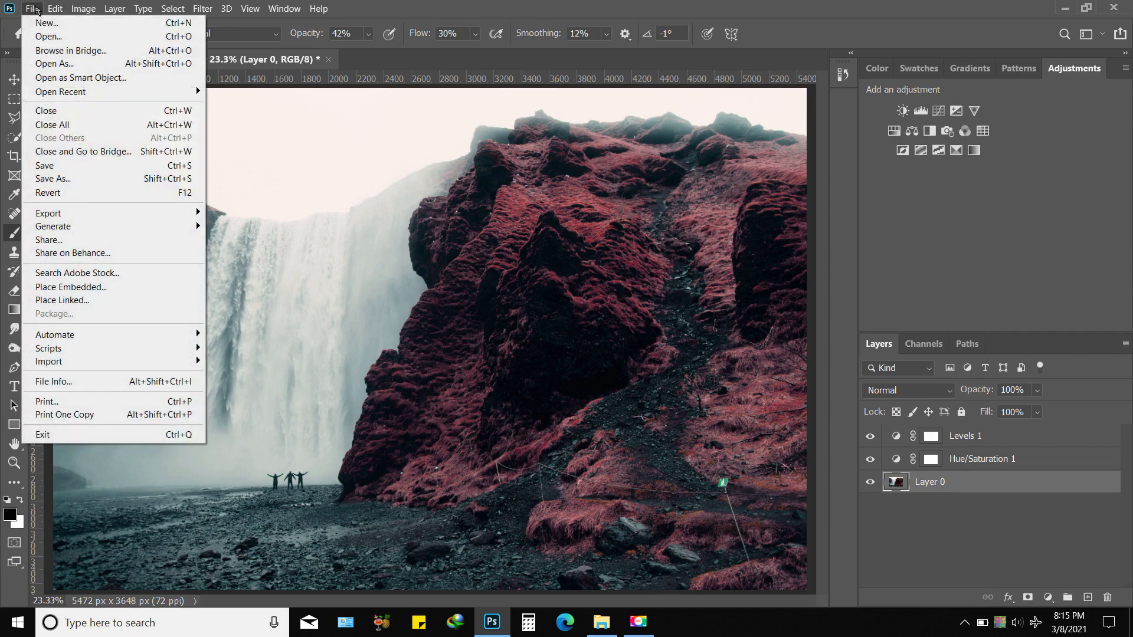
{"action": "left_click", "coordinate": [55, 165]}
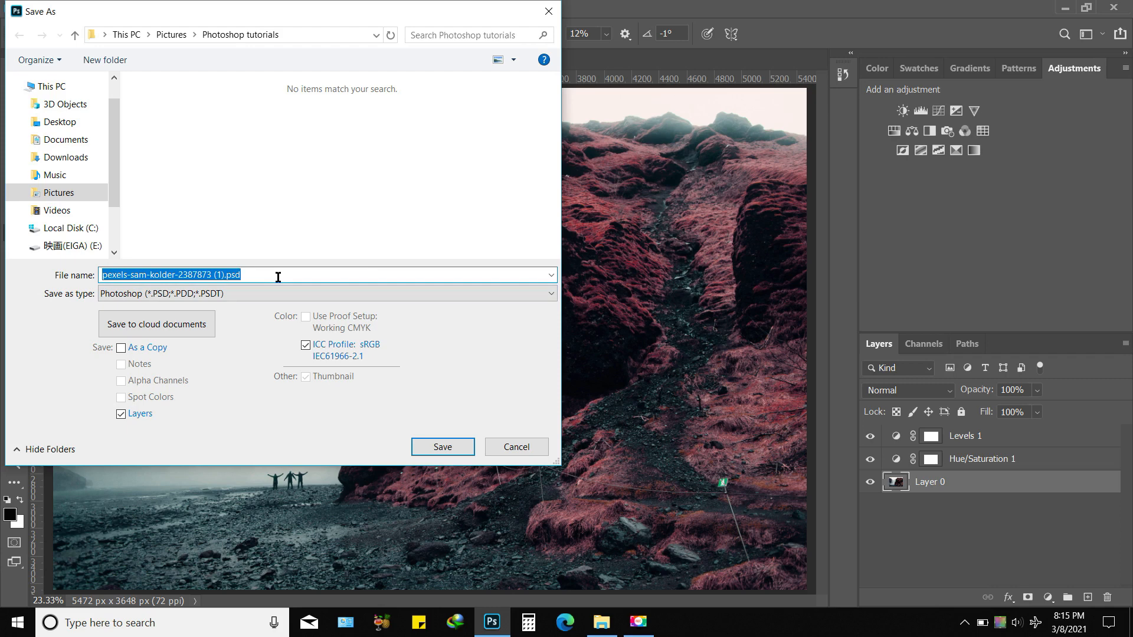
{"action": "key", "text": "BackSpace"}
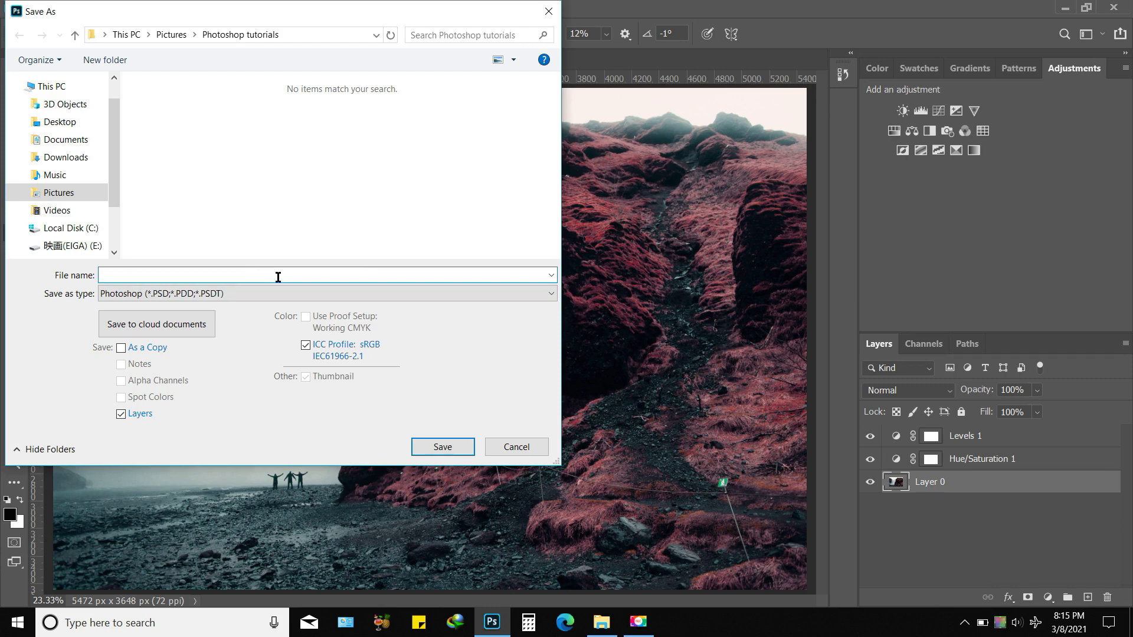
{"action": "type", "text": "mo"}
{"action": "key", "text": "BackSpace"}
{"action": "key", "text": "BackSpace"}
{"action": "type", "text": "no"}
{"action": "key", "text": "BackSpace"}
{"action": "key", "text": "BackSpace"}
{"action": "type", "text": "saved projec"}
{"action": "left_click", "coordinate": [440, 448]}
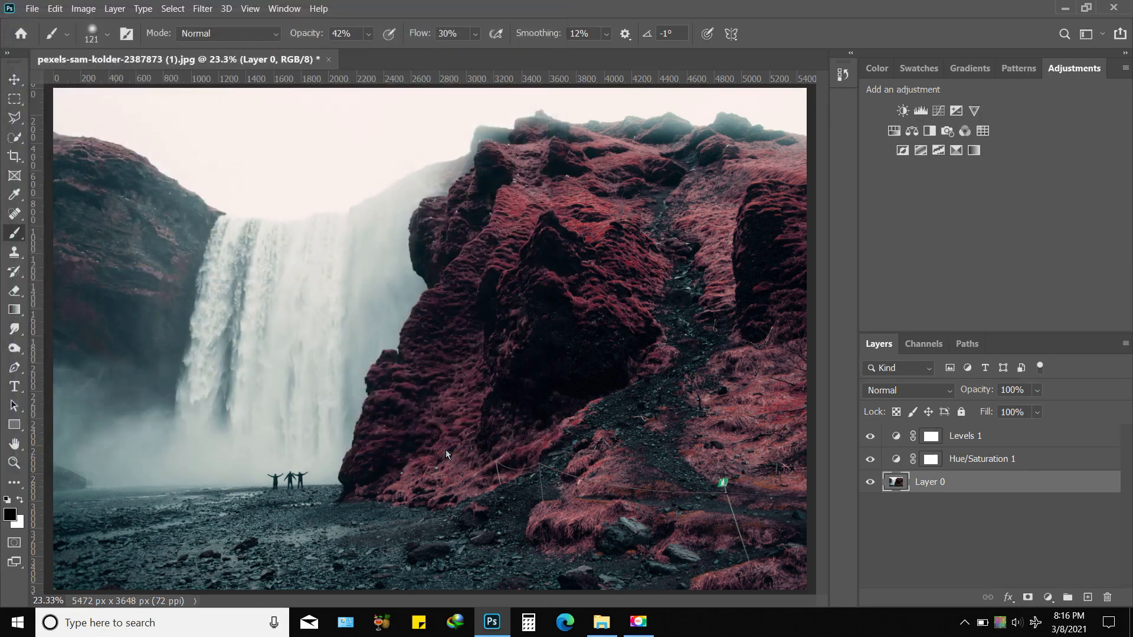
{"action": "left_click", "coordinate": [785, 168]}
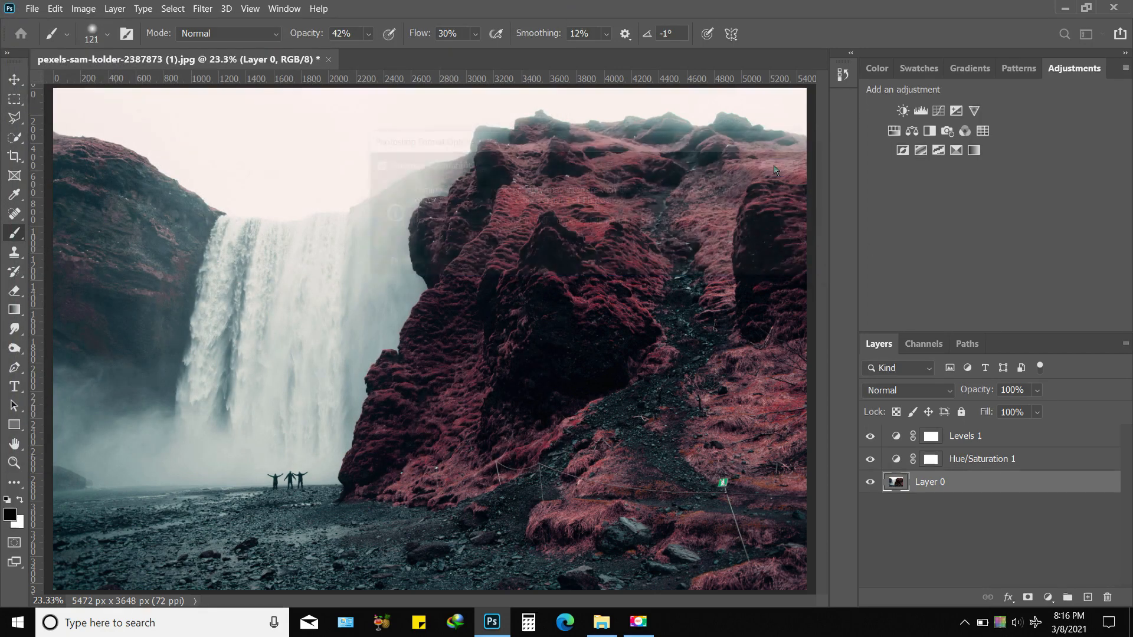
Switch to File Explorer to check the saved project.psd file in the Photoshop tutorials folder, and return to Photoshop.
{"action": "left_click", "coordinate": [602, 623]}
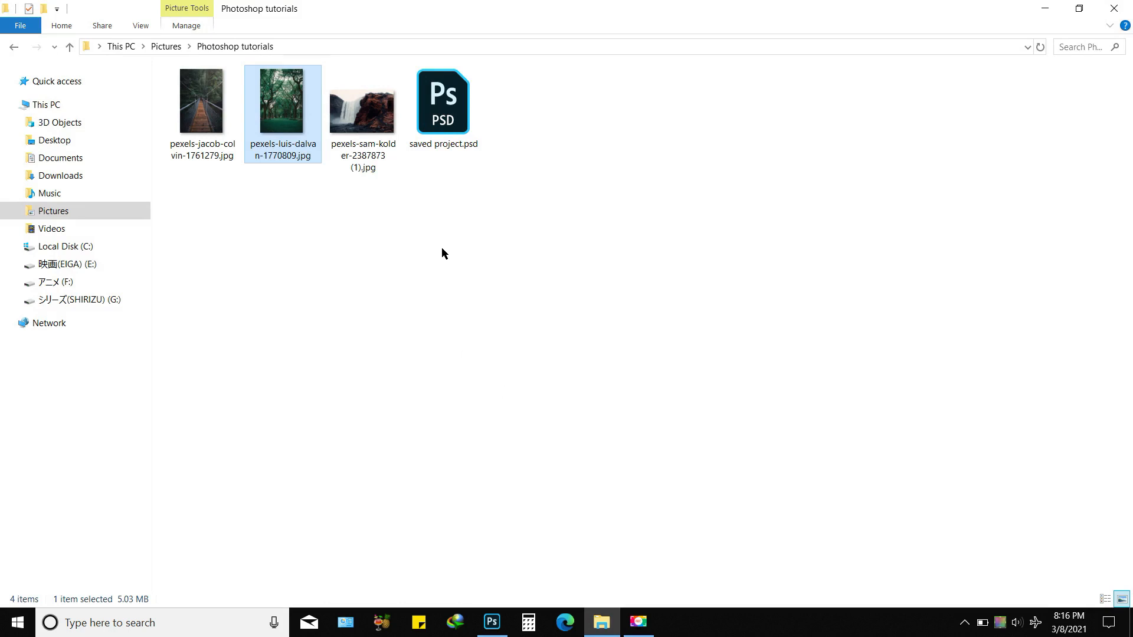
{"action": "mouse_move", "coordinate": [443, 140]}
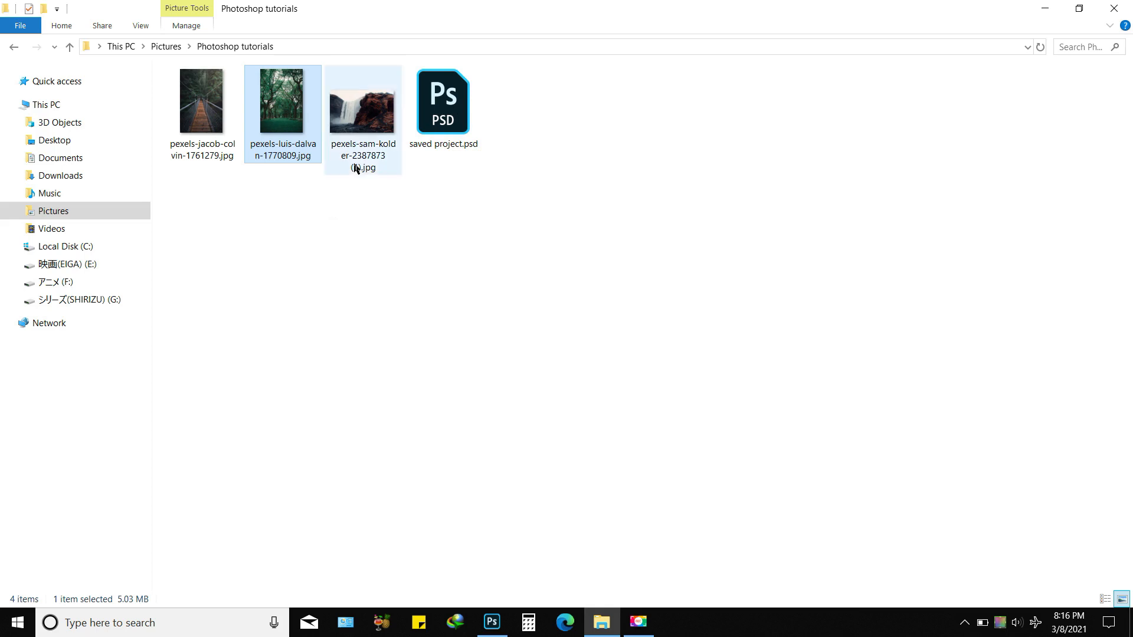
{"action": "left_click", "coordinate": [429, 118]}
{"action": "left_click_drag", "start_coordinate": [429, 118], "coordinate": [311, 57]}
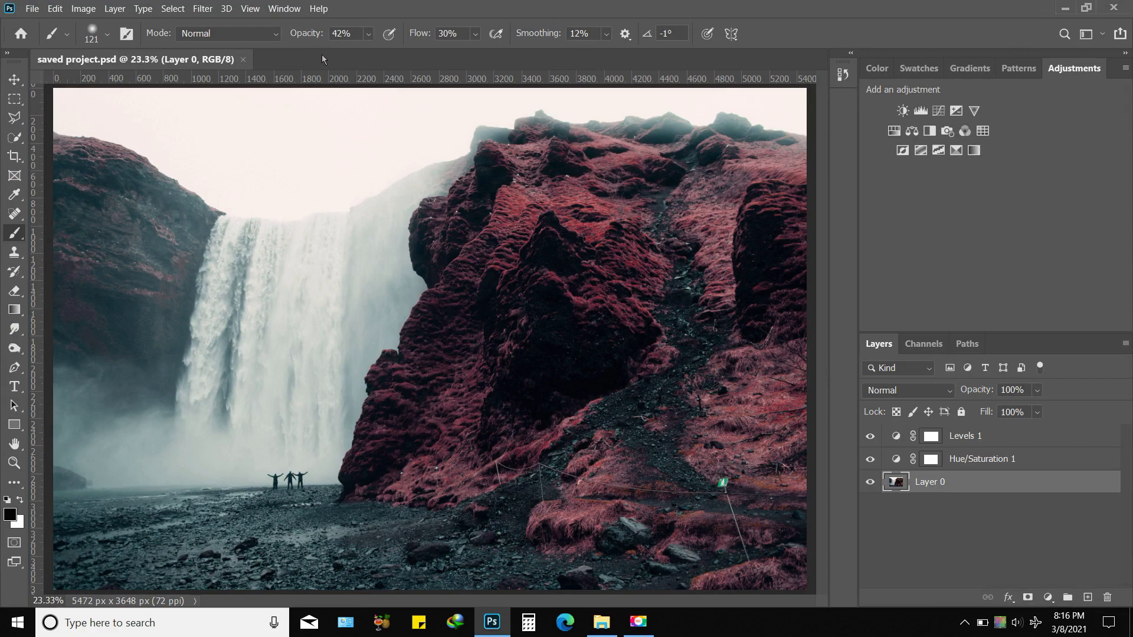
Close the saved project.psd document and reopen it in Photoshop directly from its File Explorer folder.
{"action": "left_click", "coordinate": [243, 59]}
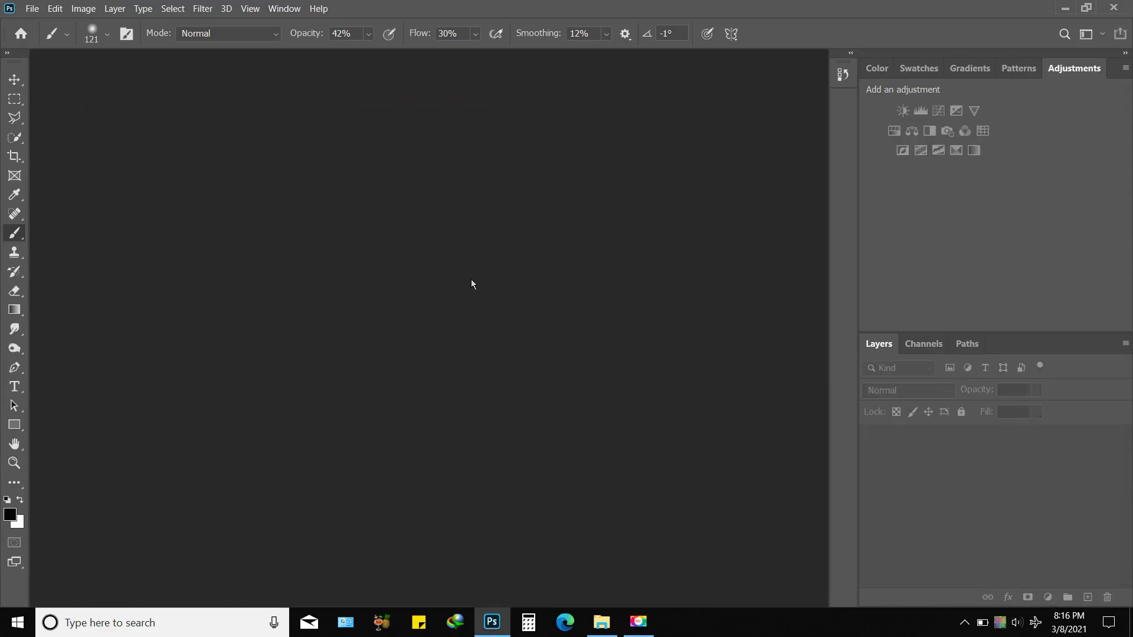
{"action": "left_click", "coordinate": [591, 624]}
{"action": "left_click_drag", "start_coordinate": [444, 105], "coordinate": [442, 310]}
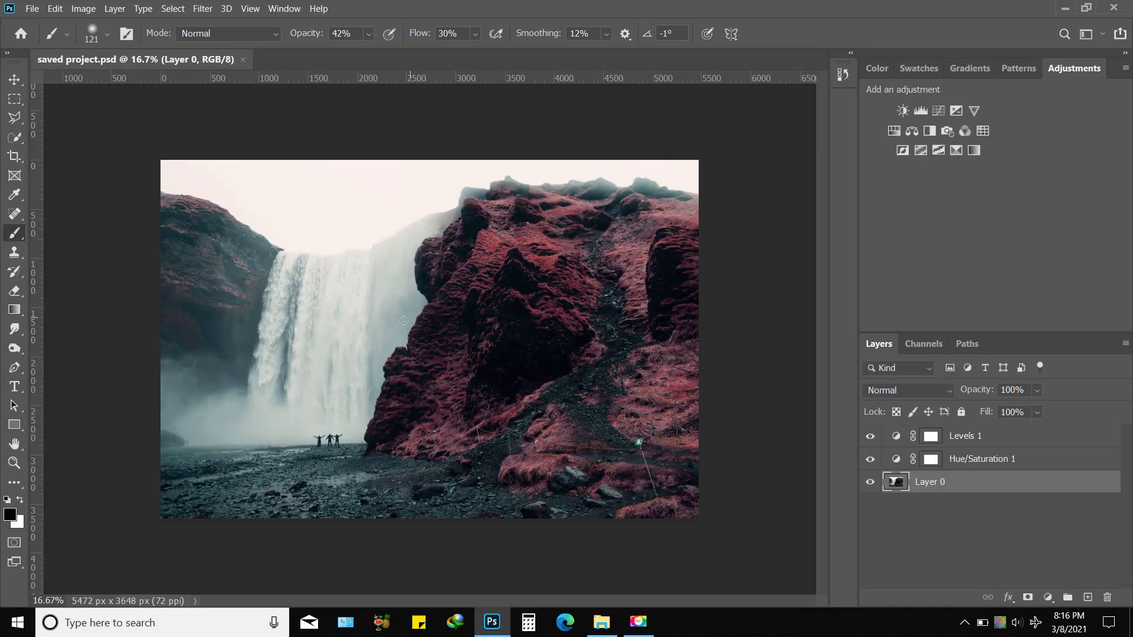
Close the document again and reopen saved project.psd through Photoshop's own Open dialog.
{"action": "left_click", "coordinate": [243, 61]}
{"action": "left_click", "coordinate": [32, 8]}
{"action": "left_click", "coordinate": [69, 36]}
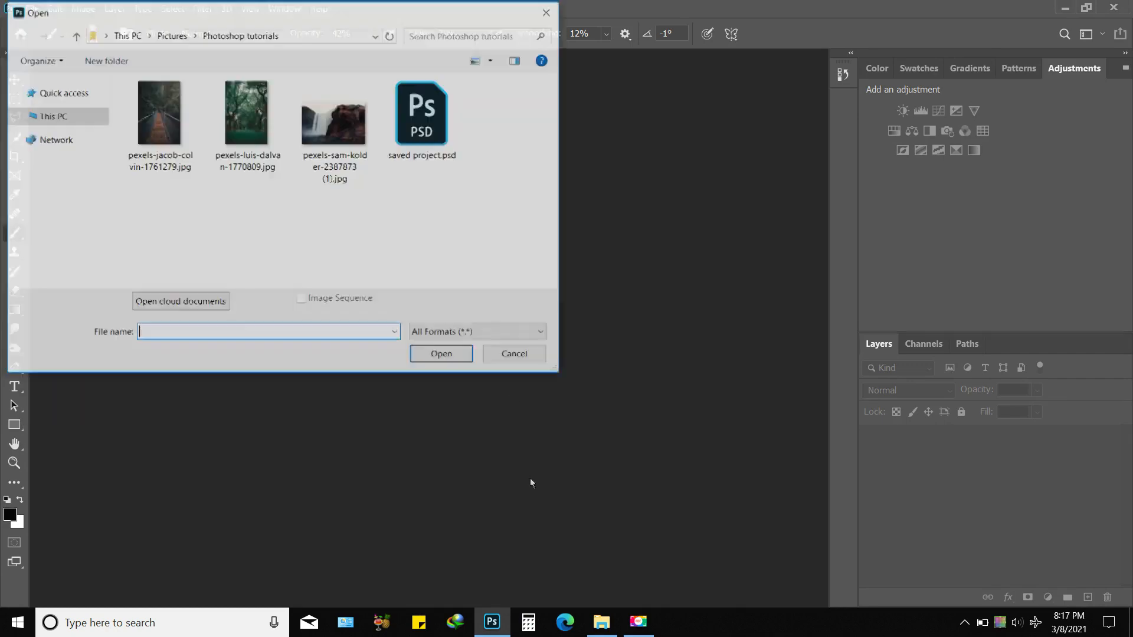
{"action": "left_click", "coordinate": [420, 118]}
{"action": "left_click", "coordinate": [432, 352]}
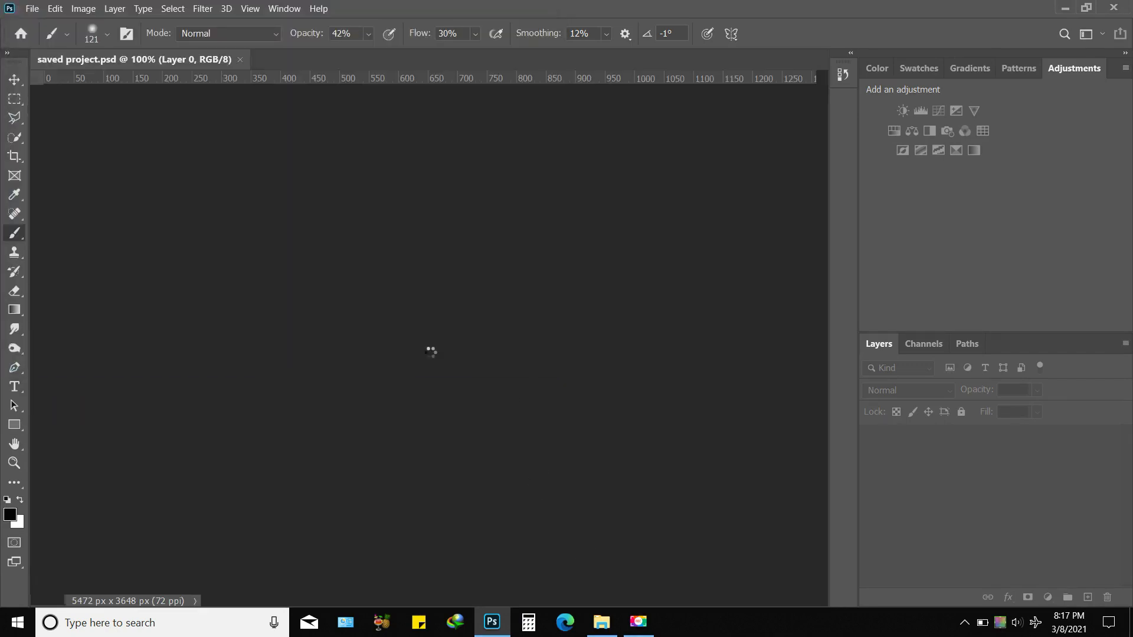